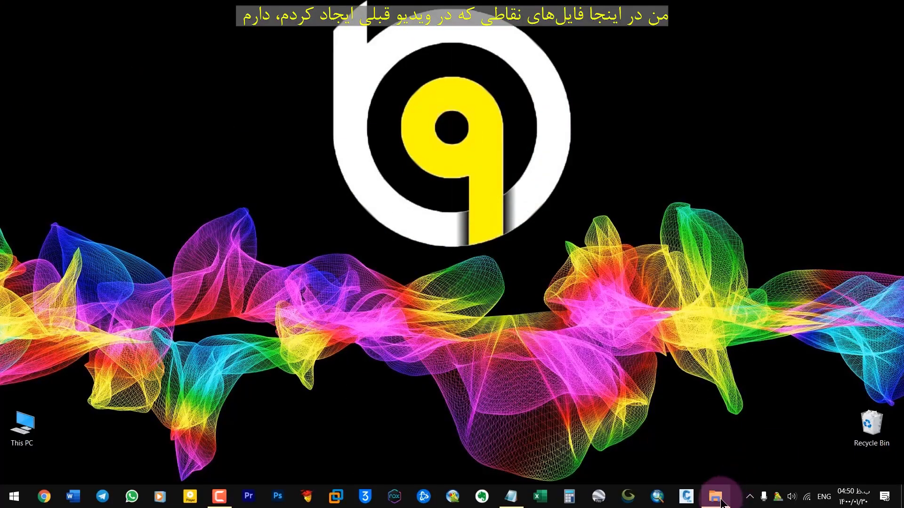
Open the text file "EG Angard - Rock Mine - bqGeomatic - 1399.02.09.txt" in Notepad and examine how its columns are separated.
left_click(715, 497)
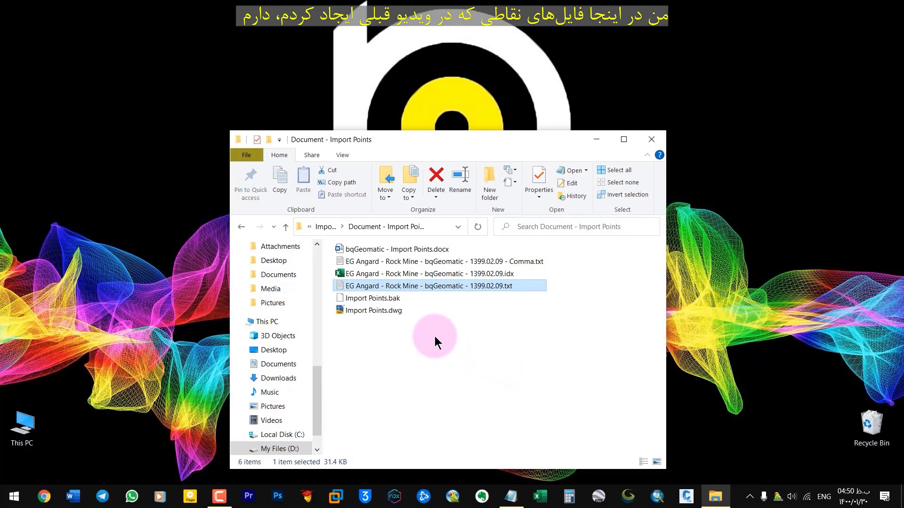
double_click(373, 285)
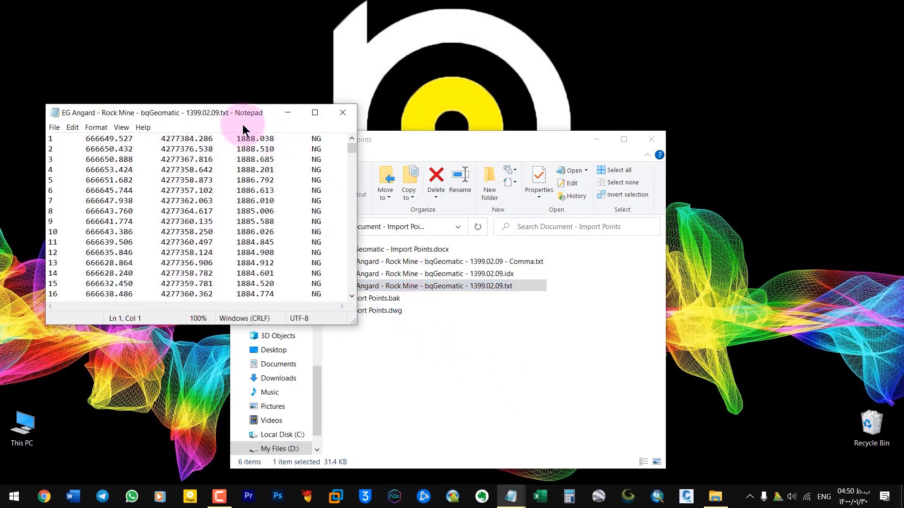
left_click_drag(227, 105, 222, 82)
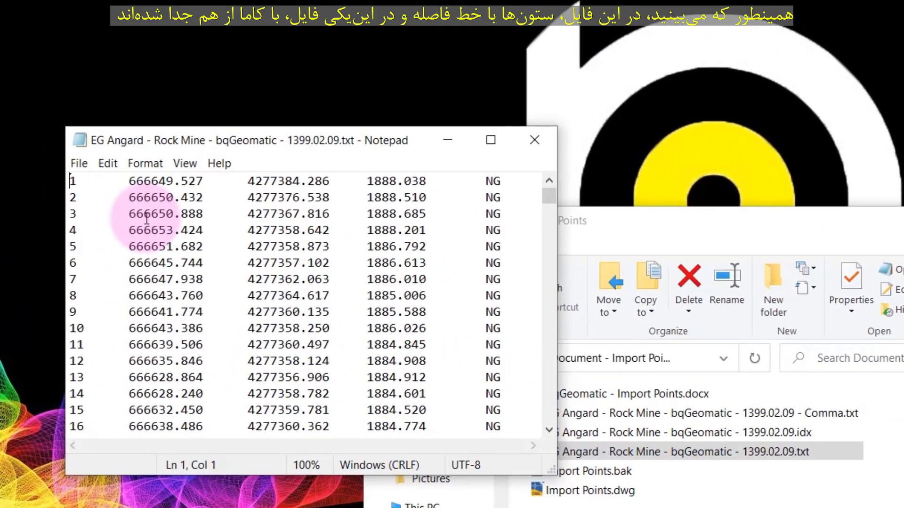
Open "EG Angard - Rock Mine - bqGeomatic - 1399.02.09 - Comma.txt" and check the delimiters between the values in its first line.
left_click(717, 414)
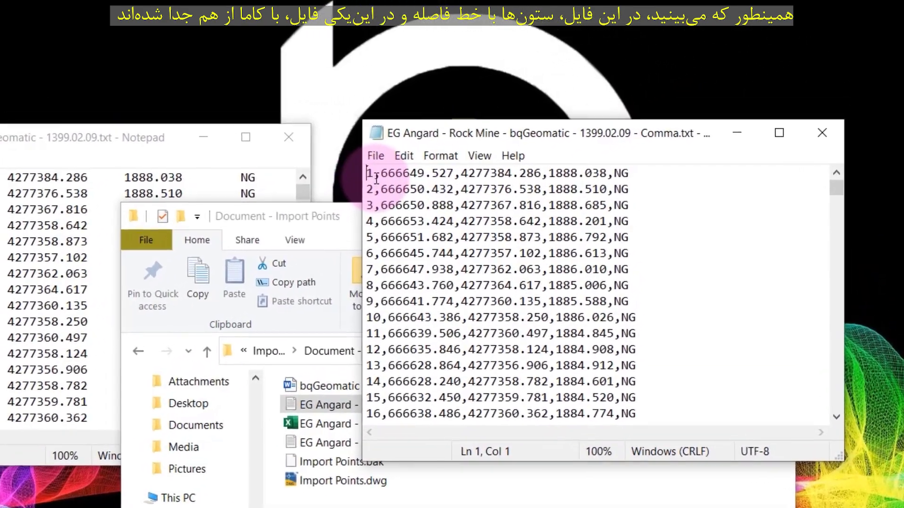
double_click(442, 151)
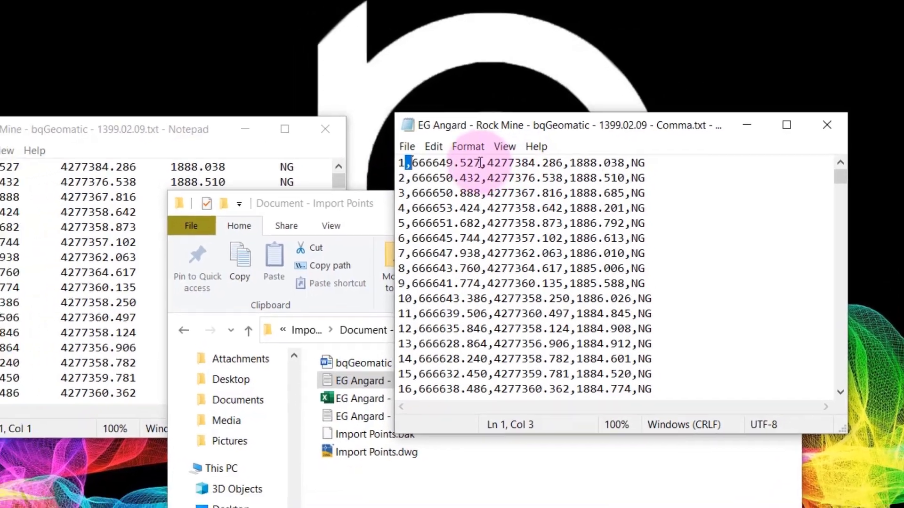
double_click(455, 174)
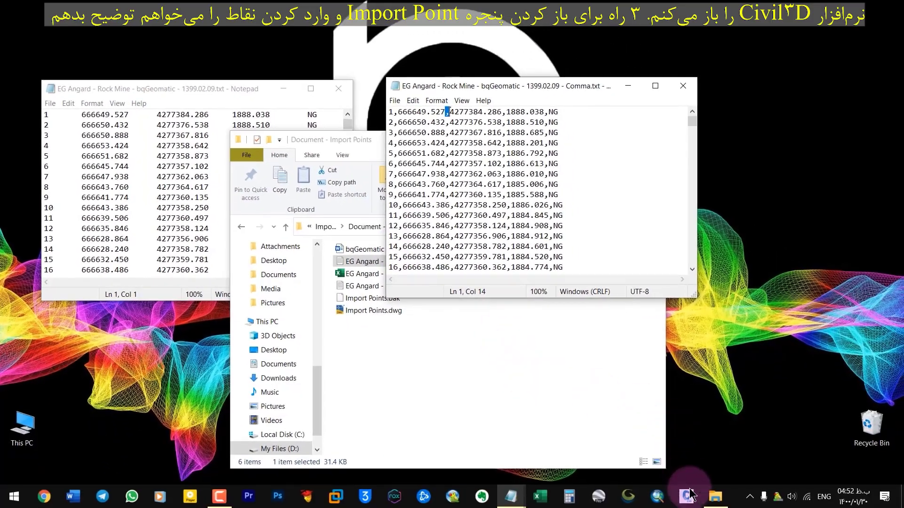
Switch to Civil 3D, check the menu bar display option, and start the Import Points command.
left_click(689, 496)
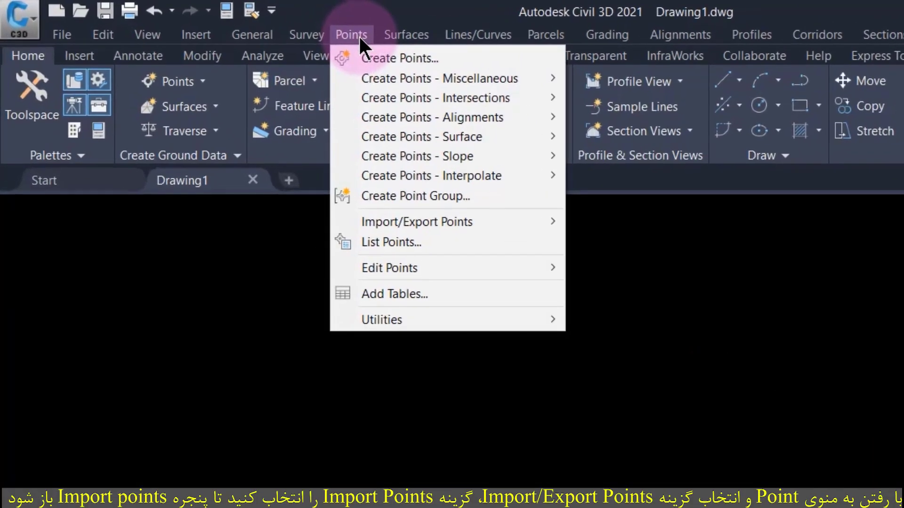
mouse_move(465, 221)
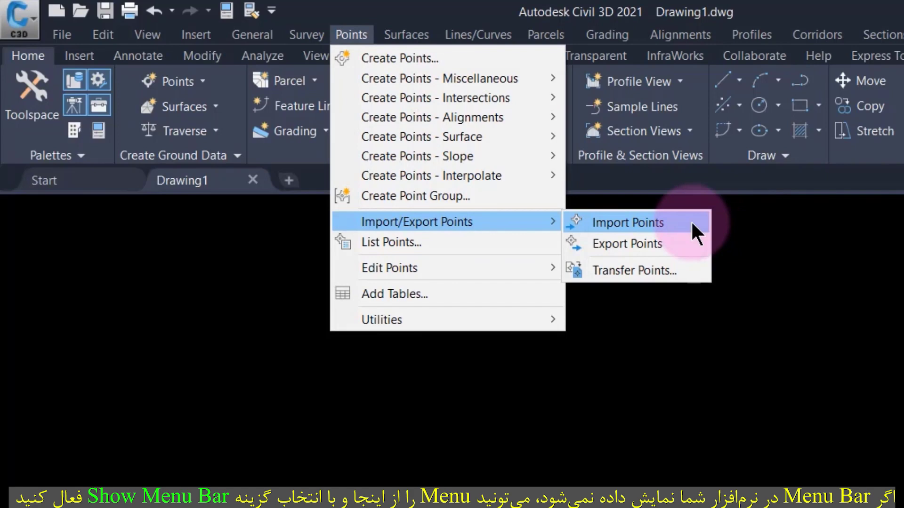
left_click(549, 10)
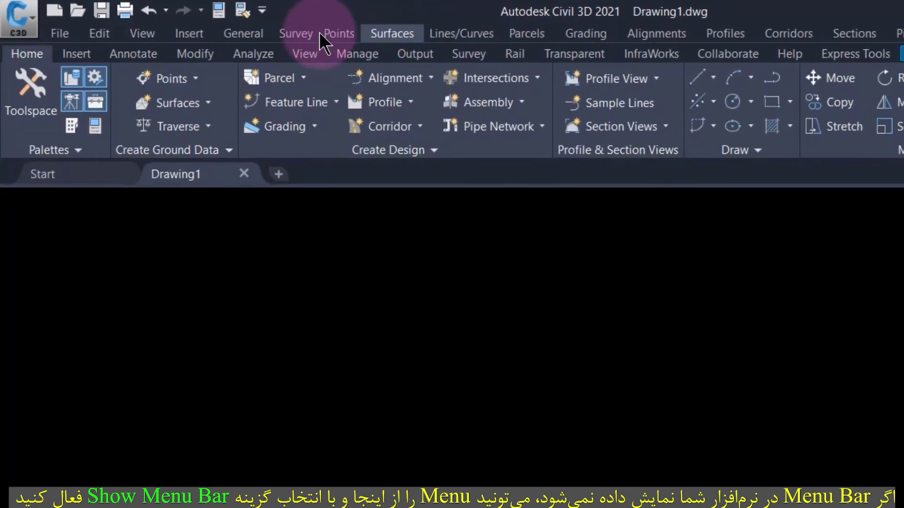
left_click(271, 10)
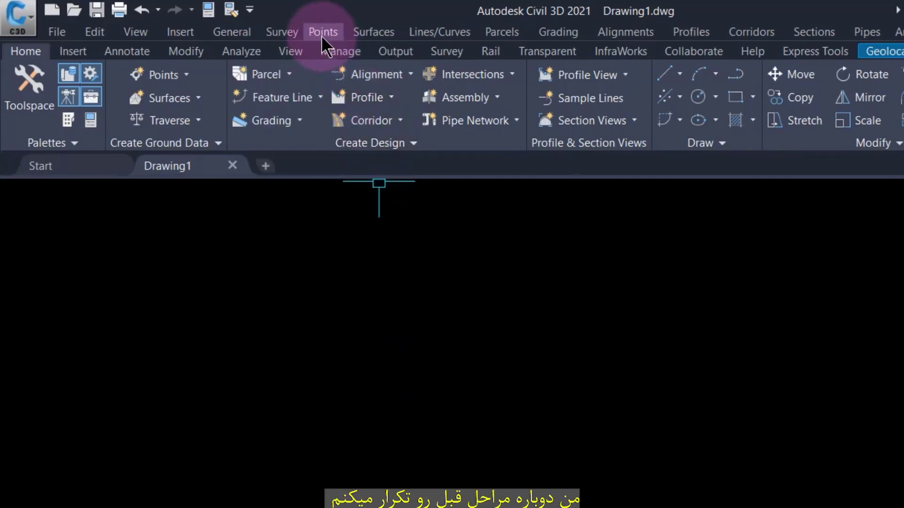
left_click(322, 33)
mouse_move(431, 205)
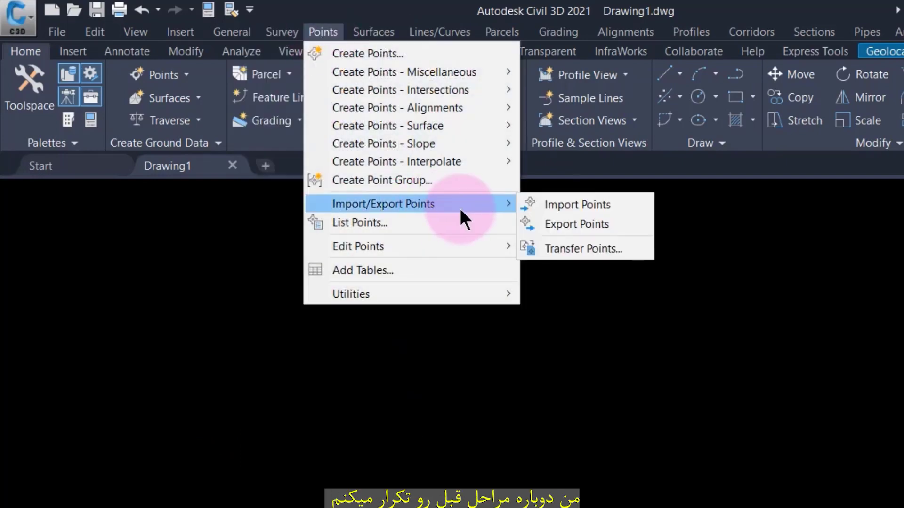
left_click(618, 205)
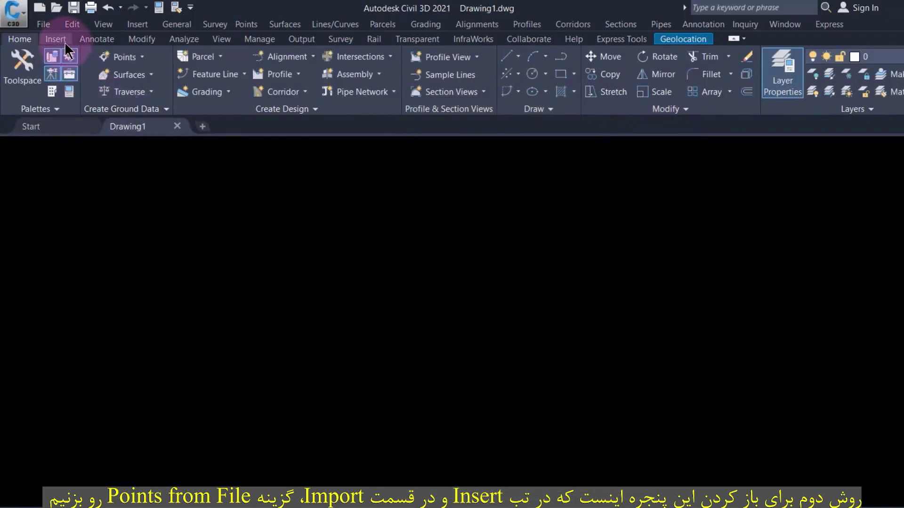
Start the point import with the Points from File command instead.
left_click(65, 40)
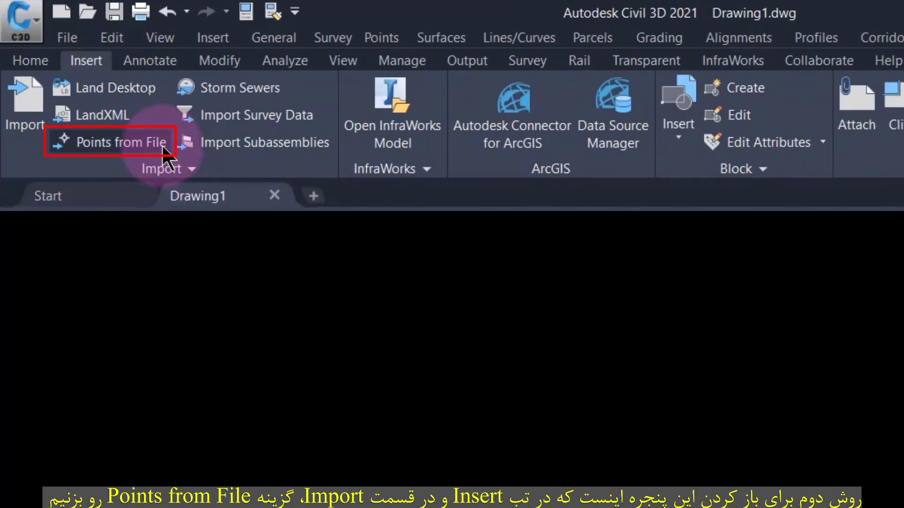
left_click(157, 147)
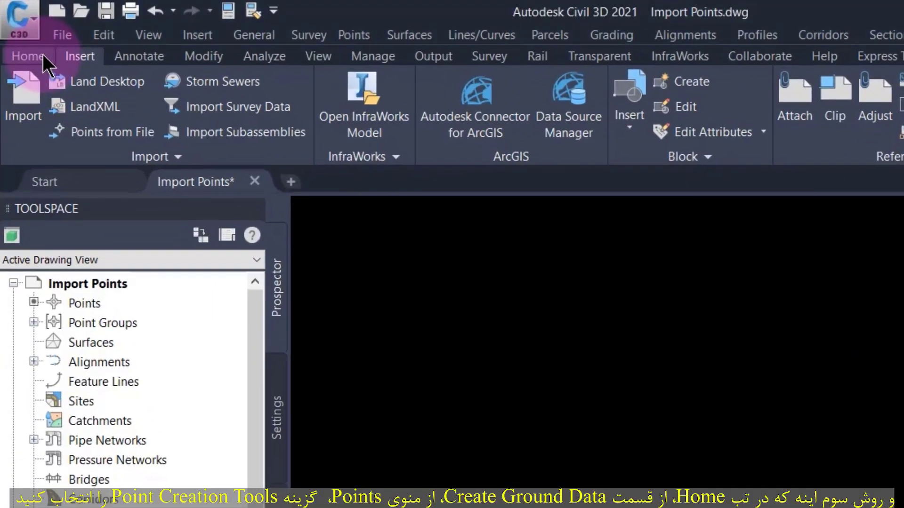
Open the Point Creation Tools and start Import Points from there.
left_click(33, 55)
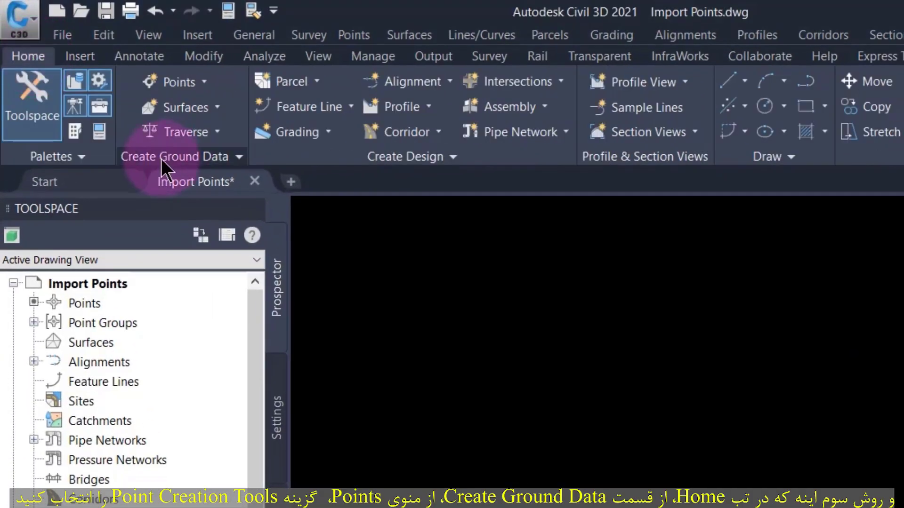
left_click(208, 88)
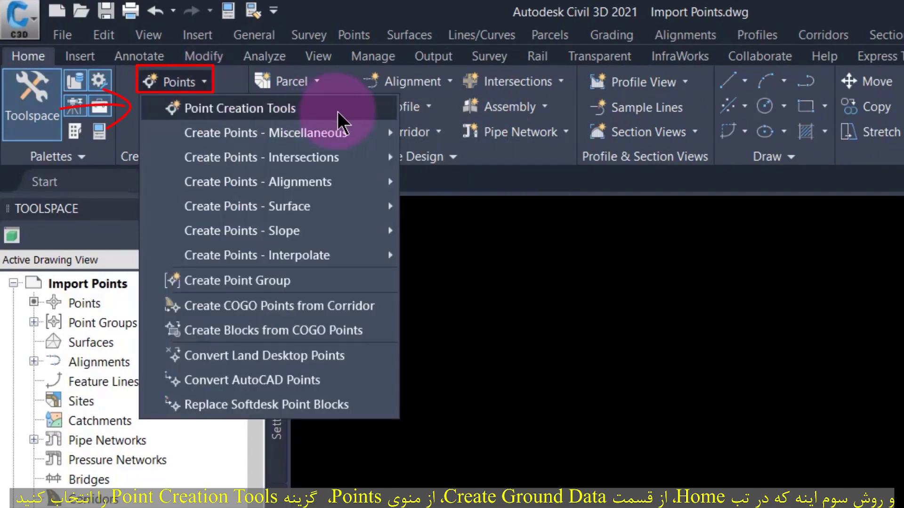
left_click(241, 109)
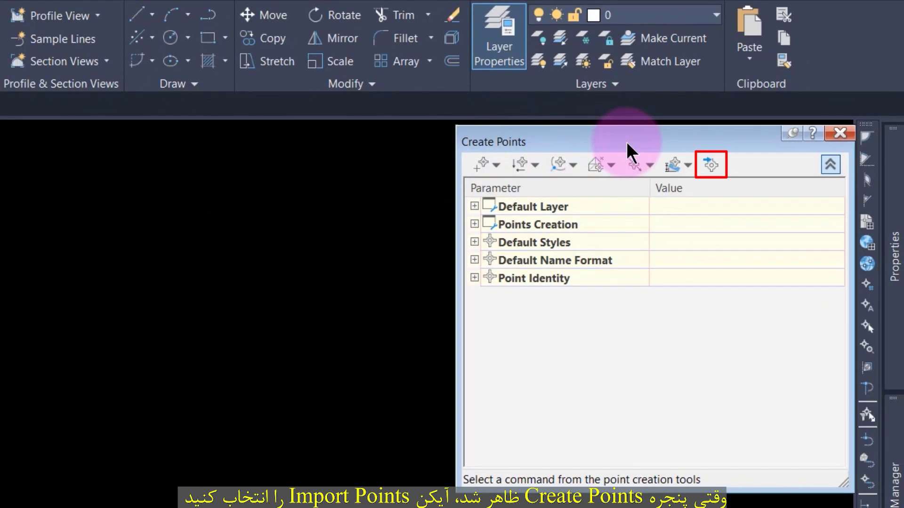
left_click(714, 165)
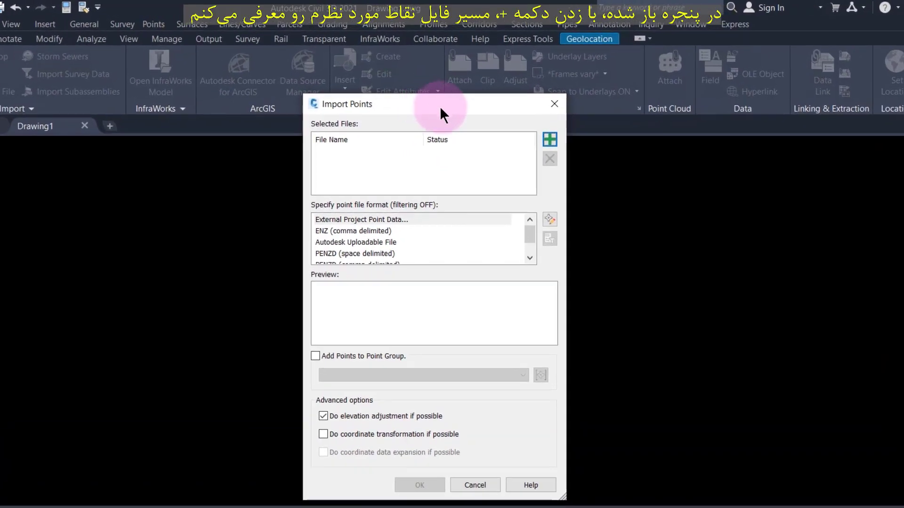
Add "EG Angard - Rock Mine - bqGeomatic - 1399.02.09.txt" from the Document - Import Points folder as source, filtering for *.txt files.
left_click(551, 141)
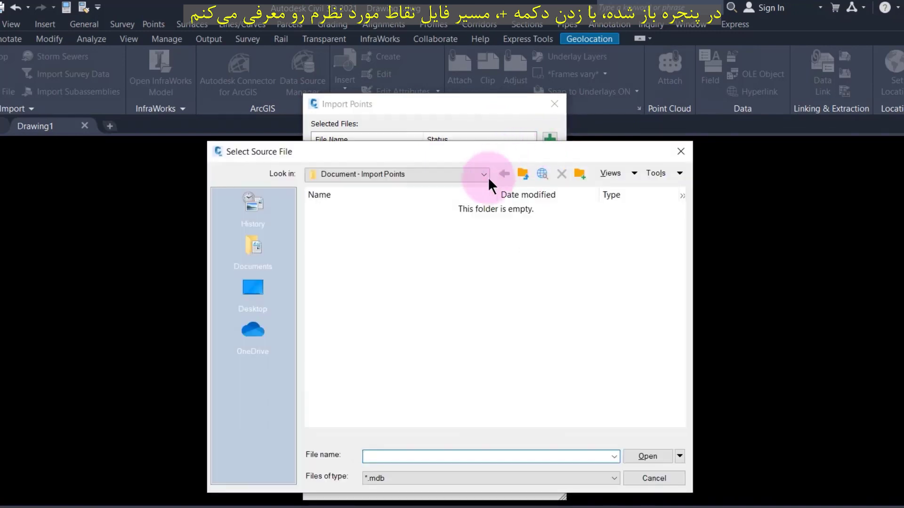
left_click(258, 290)
double_click(349, 211)
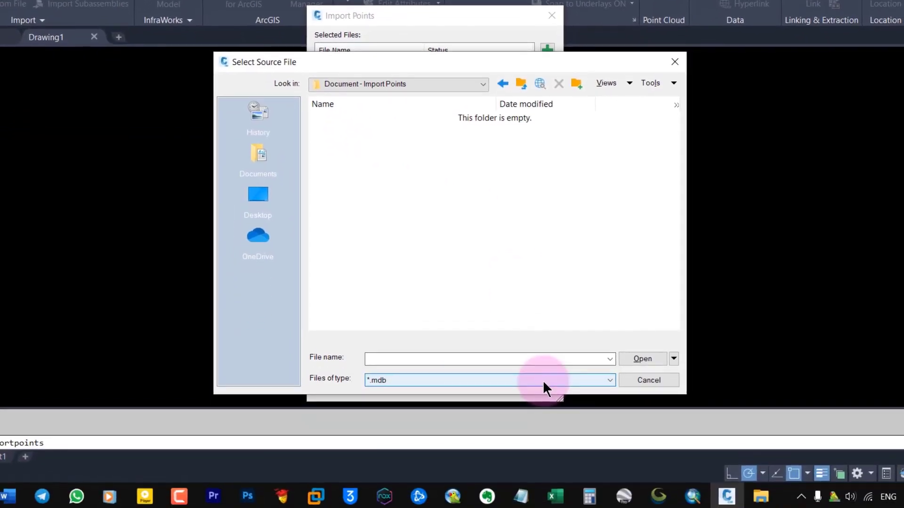
left_click(416, 446)
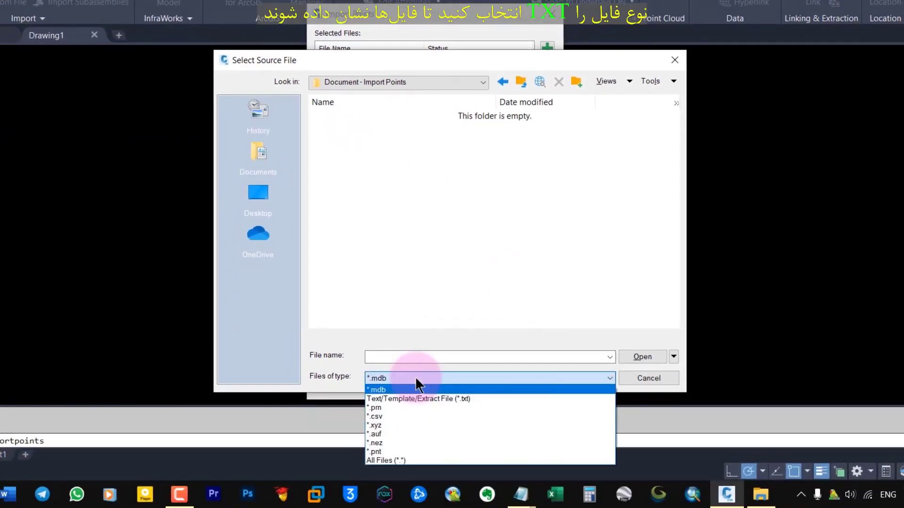
left_click(380, 398)
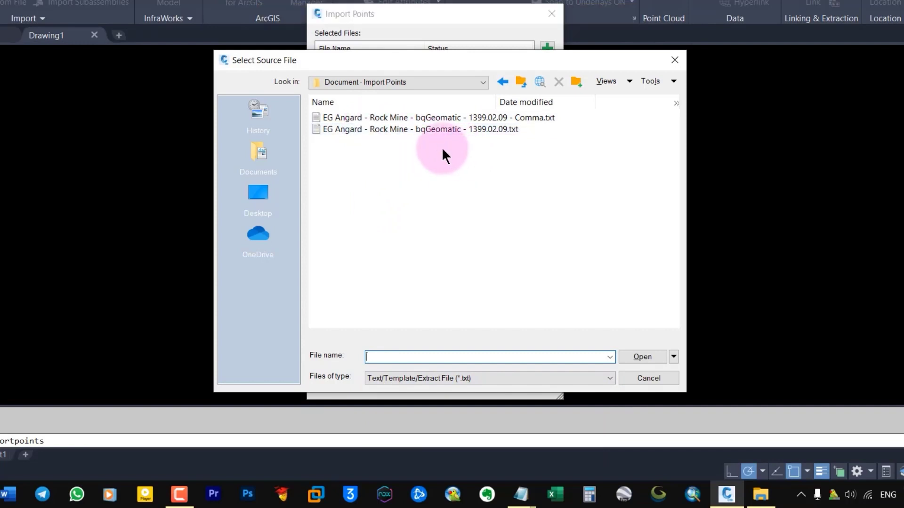
left_click(415, 129)
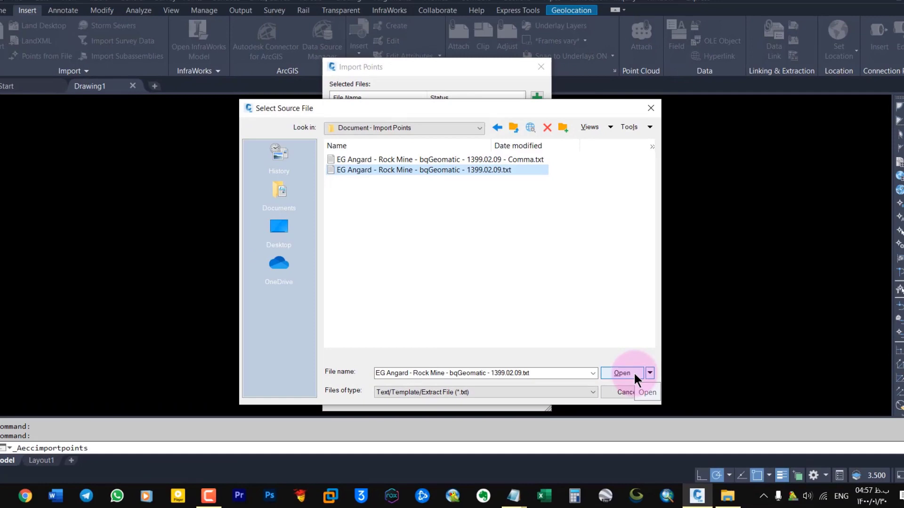
left_click(633, 373)
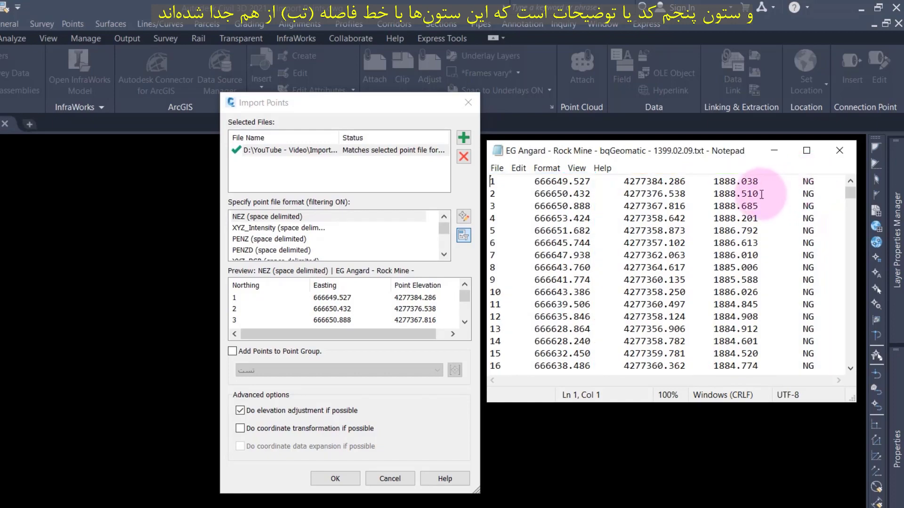
Check the column separators in the source text file and set the point file format to PENZD (space delimited).
double_click(707, 184)
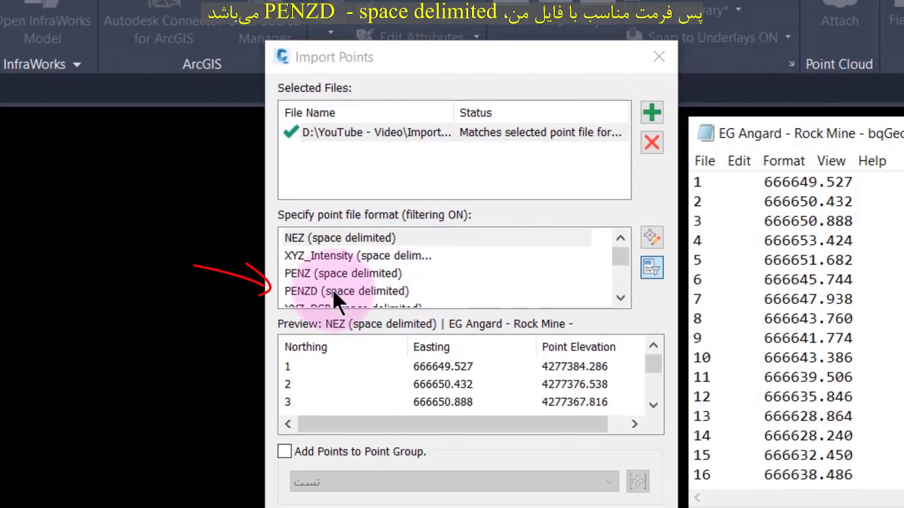
left_click(335, 292)
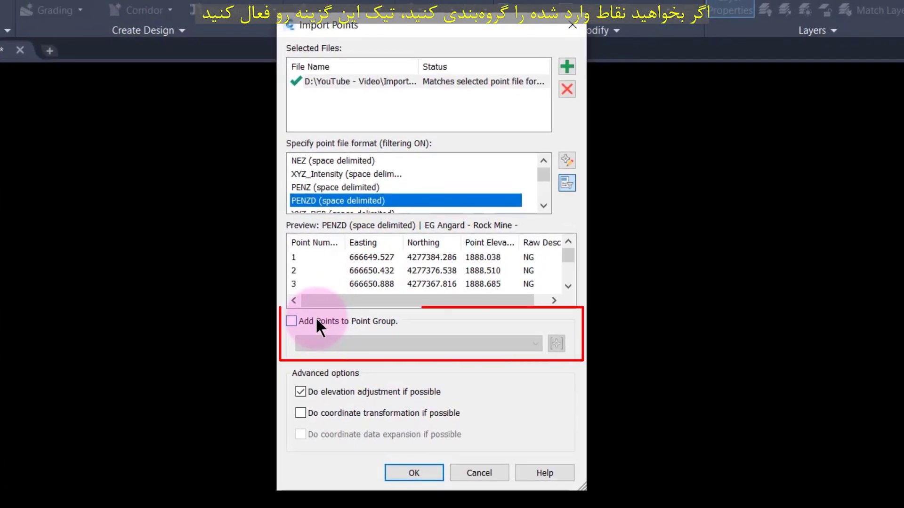
Assign the points to a new point group named Test and run the import.
left_click(317, 321)
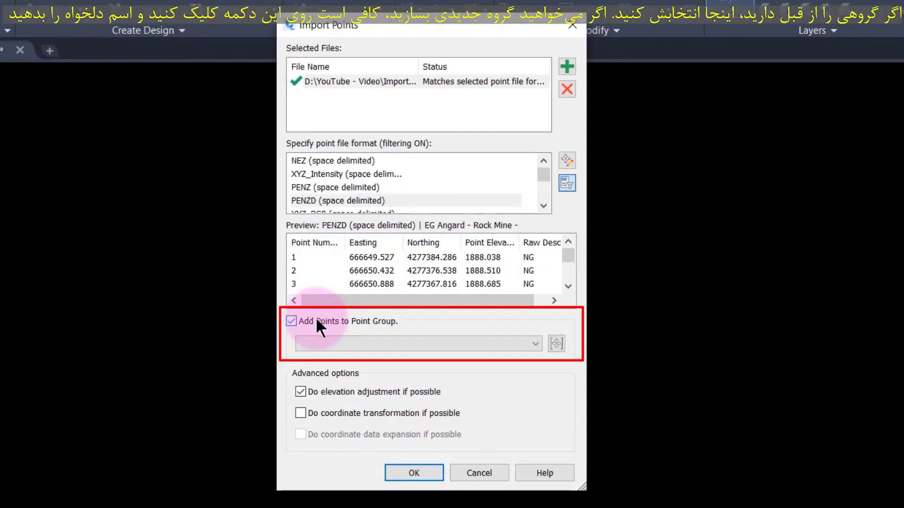
left_click(517, 345)
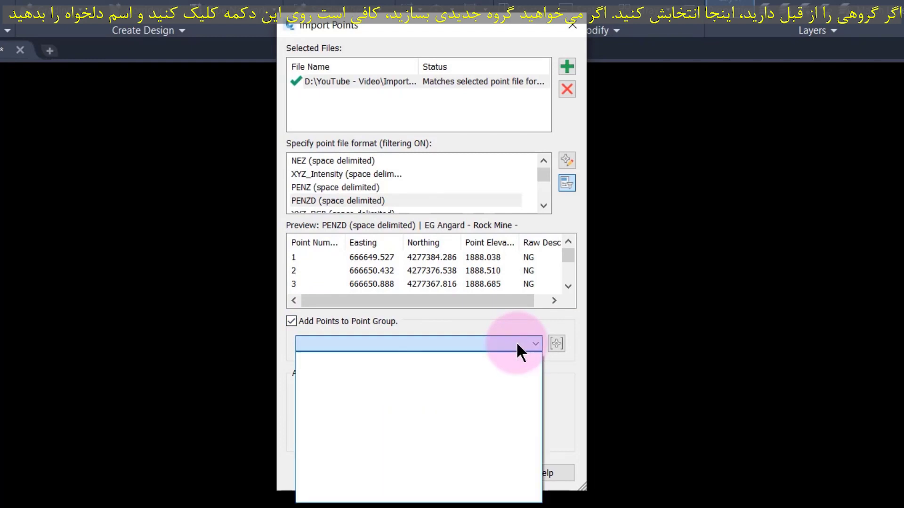
left_click(558, 345)
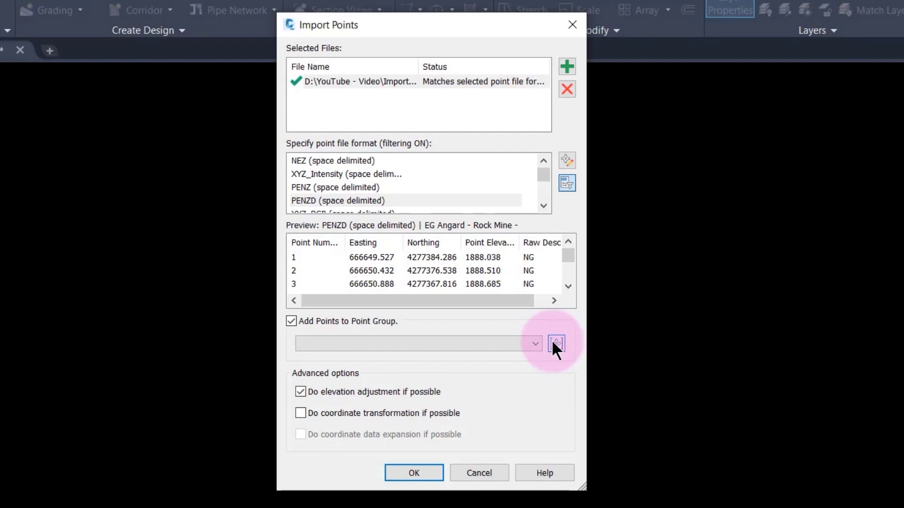
left_click(557, 344)
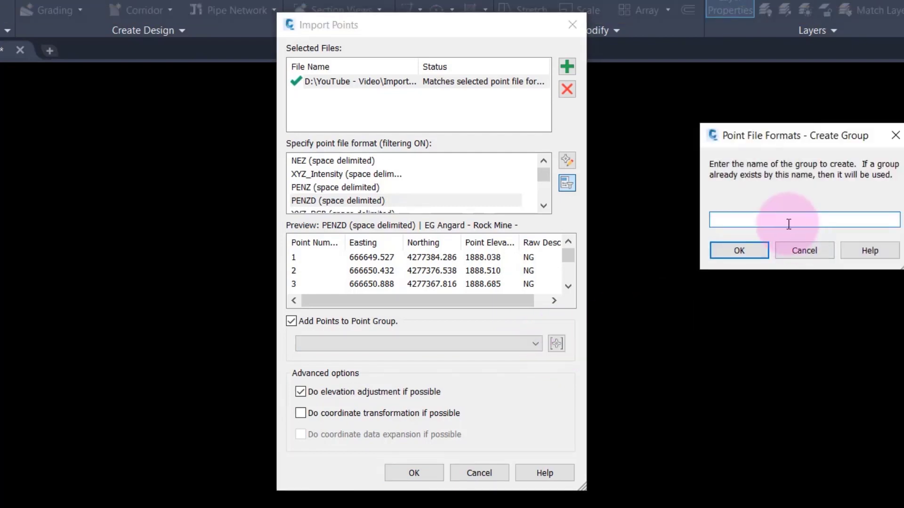
left_click_drag(733, 142, 365, 215)
left_click(399, 295)
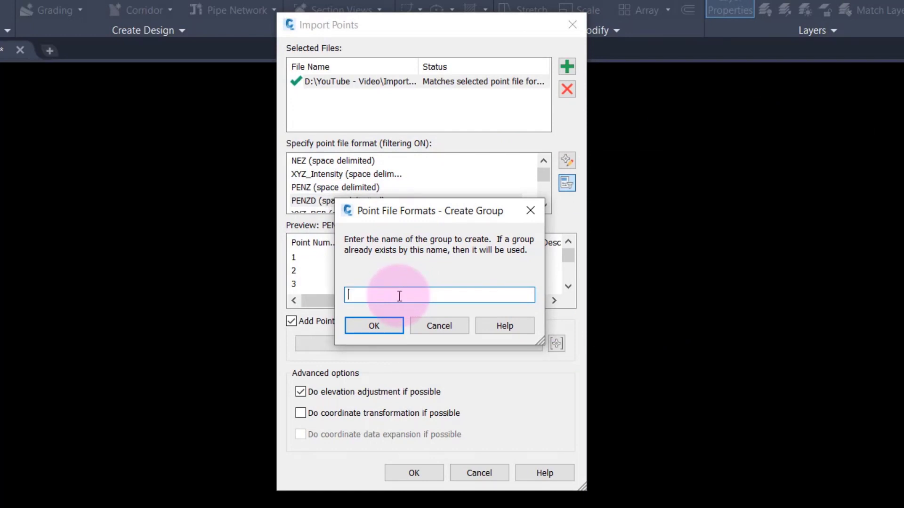
type("Test")
left_click(392, 325)
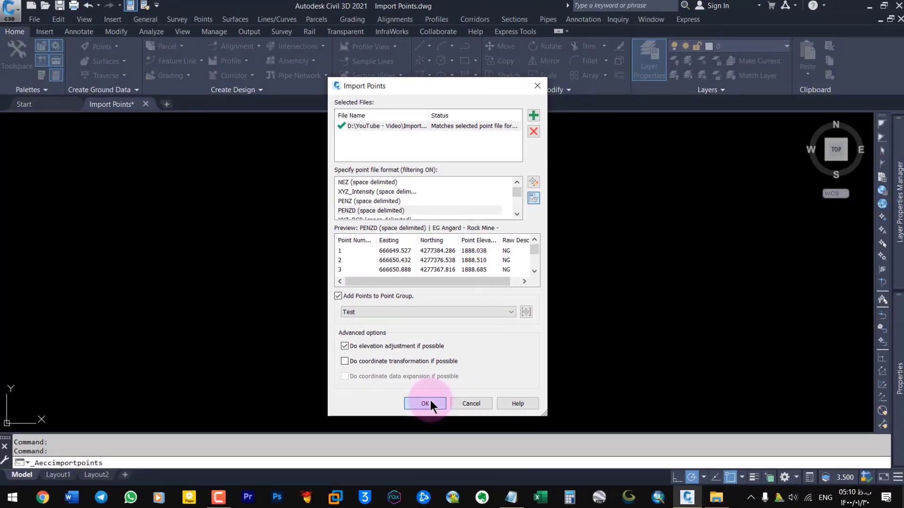
left_click(415, 472)
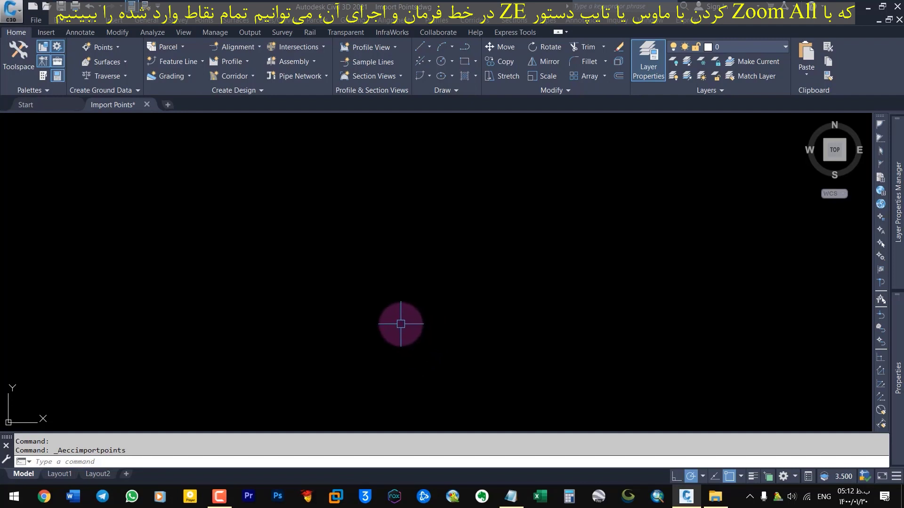
Zoom to the drawing extents with the ZE command to view all imported points.
middle_click(400, 324)
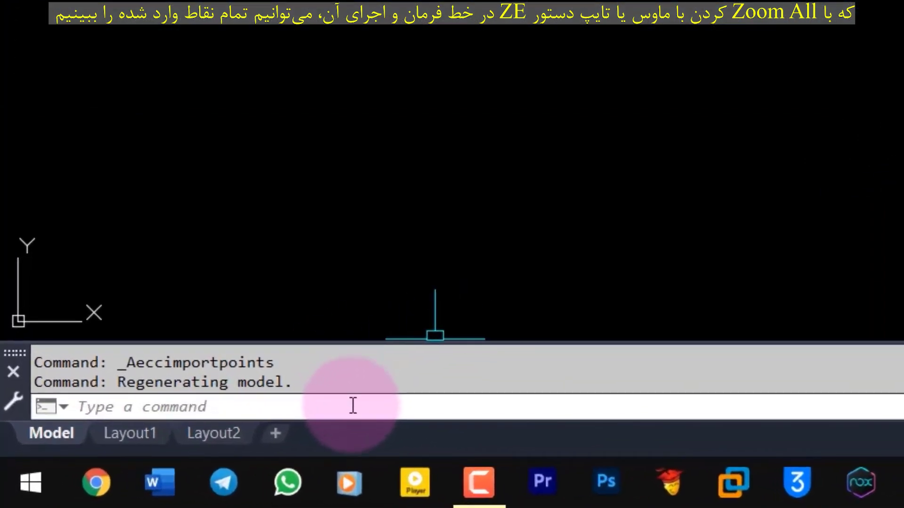
type("z")
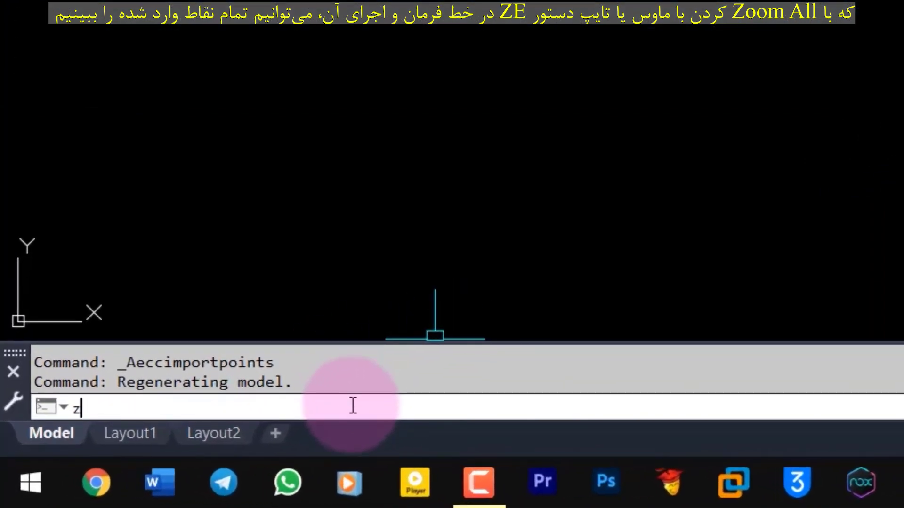
type("e")
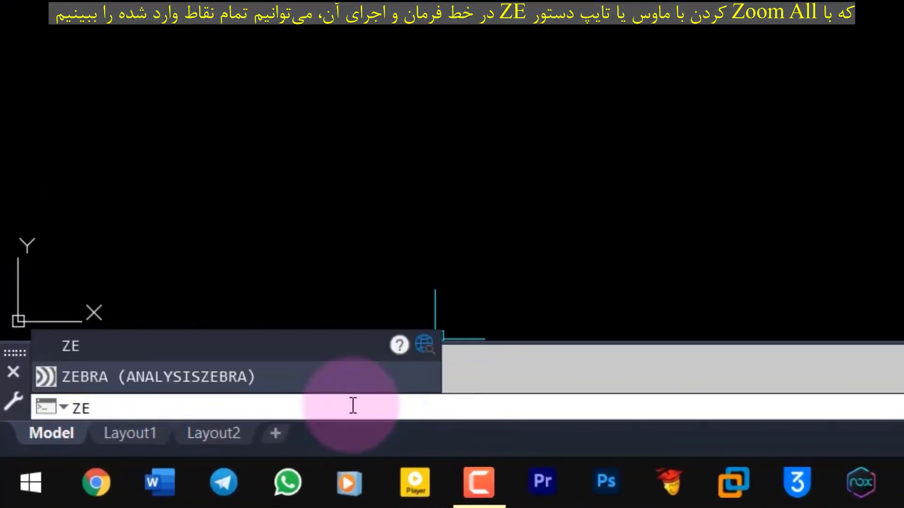
key("Return")
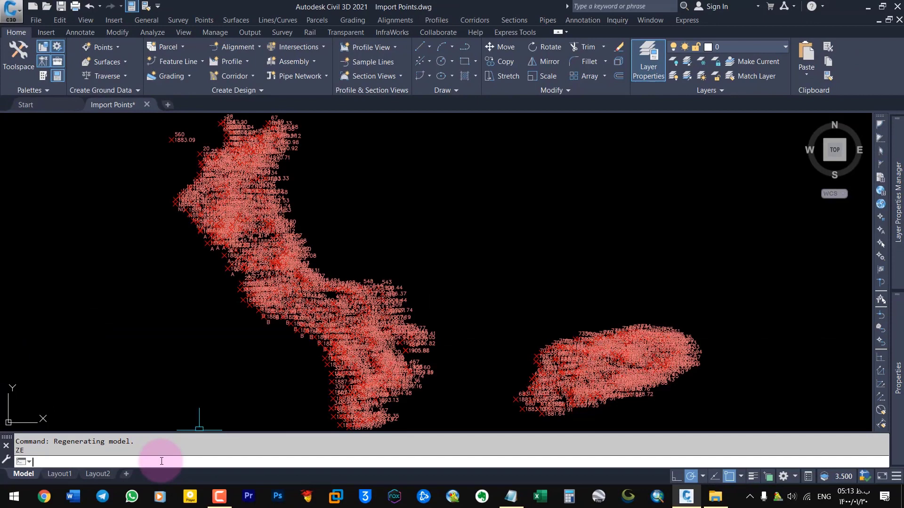